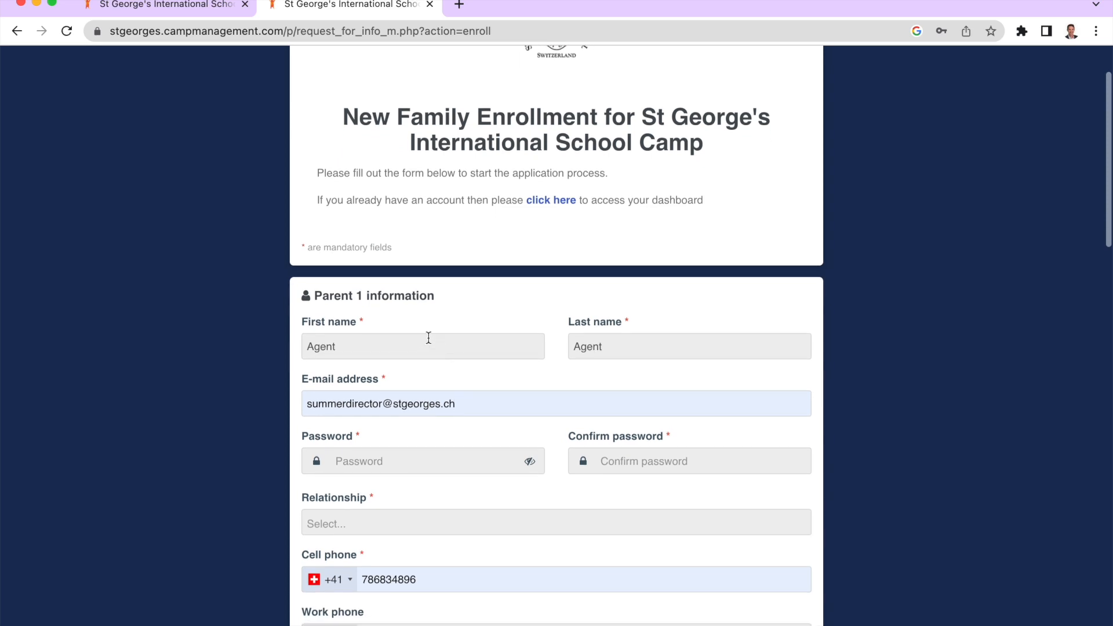
# Step: Examine the new family enrollment form from the Parent 1 information through the home address, camper and family questions
pyautogui.scroll(-3, 471, 396)
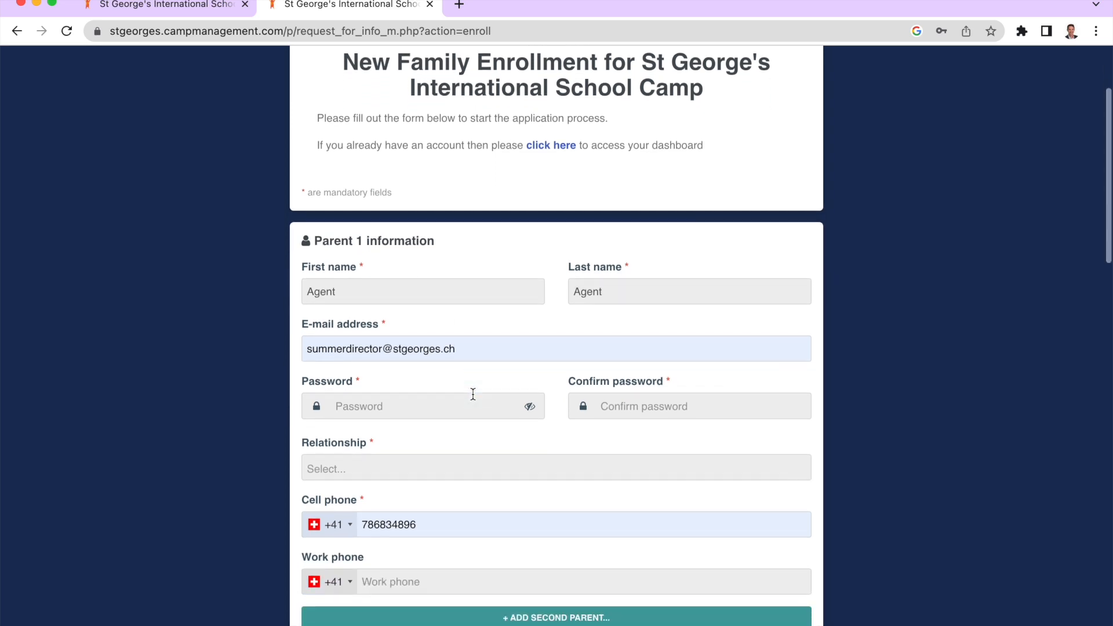
pyautogui.scroll(-13, 473, 394)
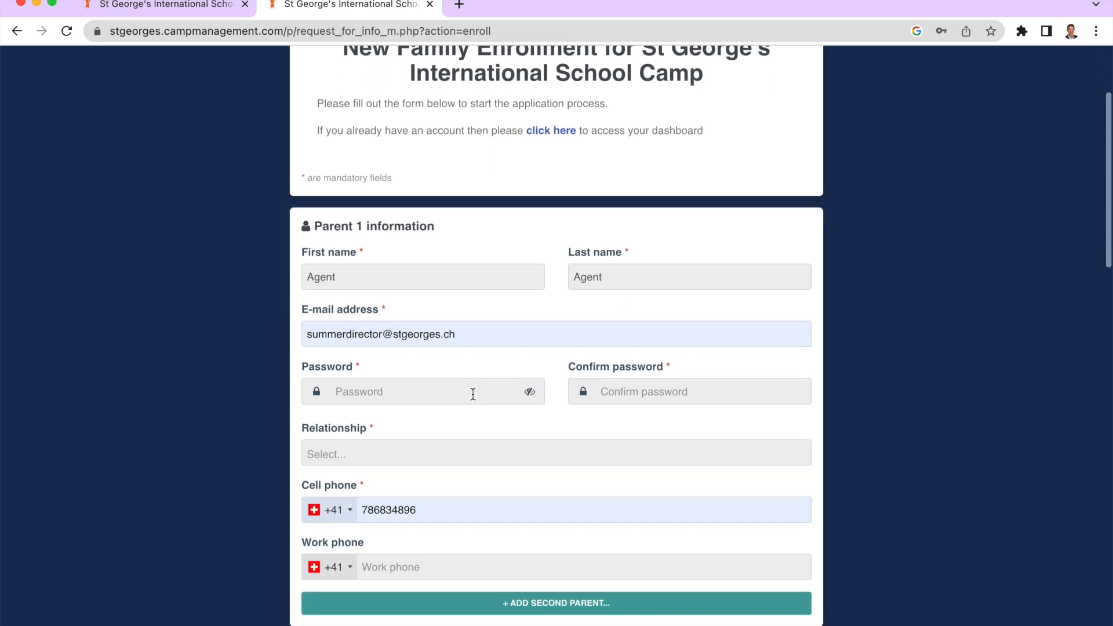
pyautogui.scroll(-20, 473, 394)
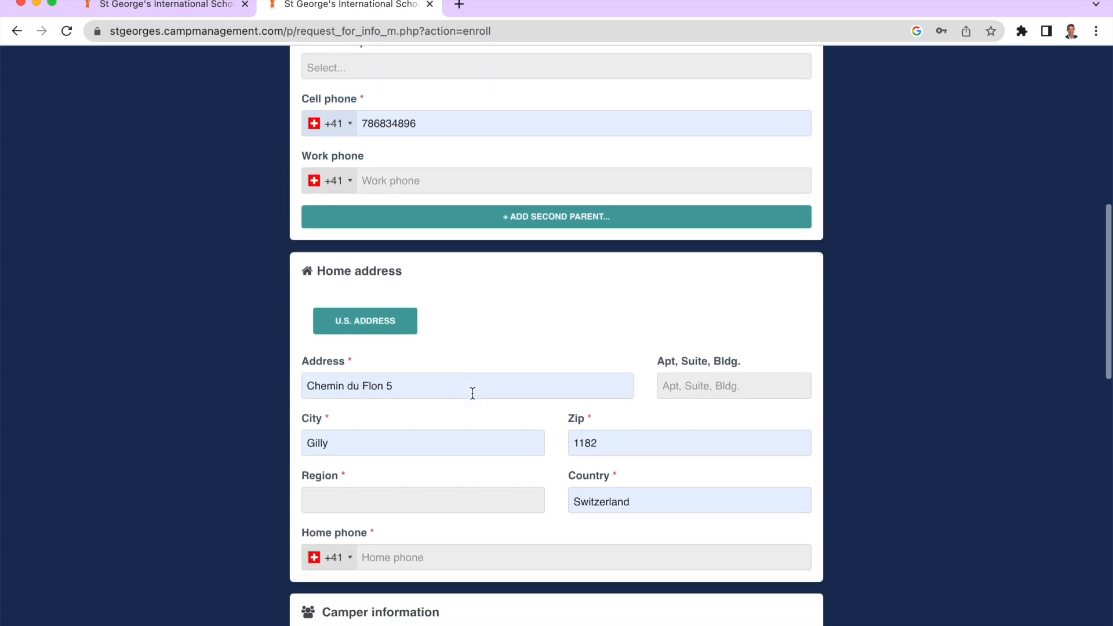
pyautogui.scroll(-6, 502, 476)
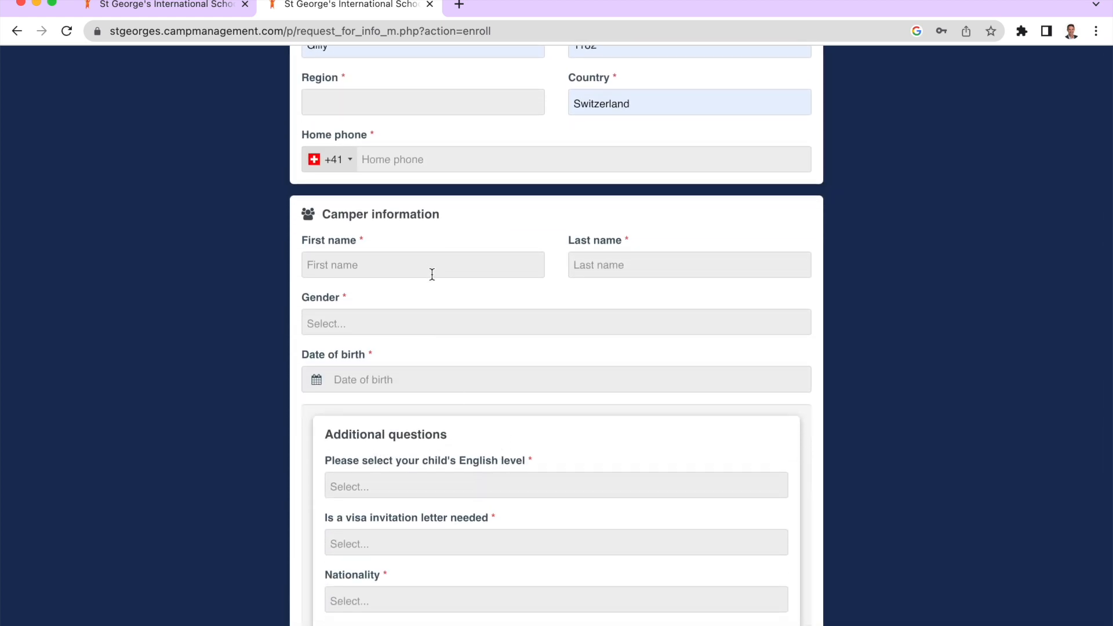
pyautogui.scroll(-20, 467, 313)
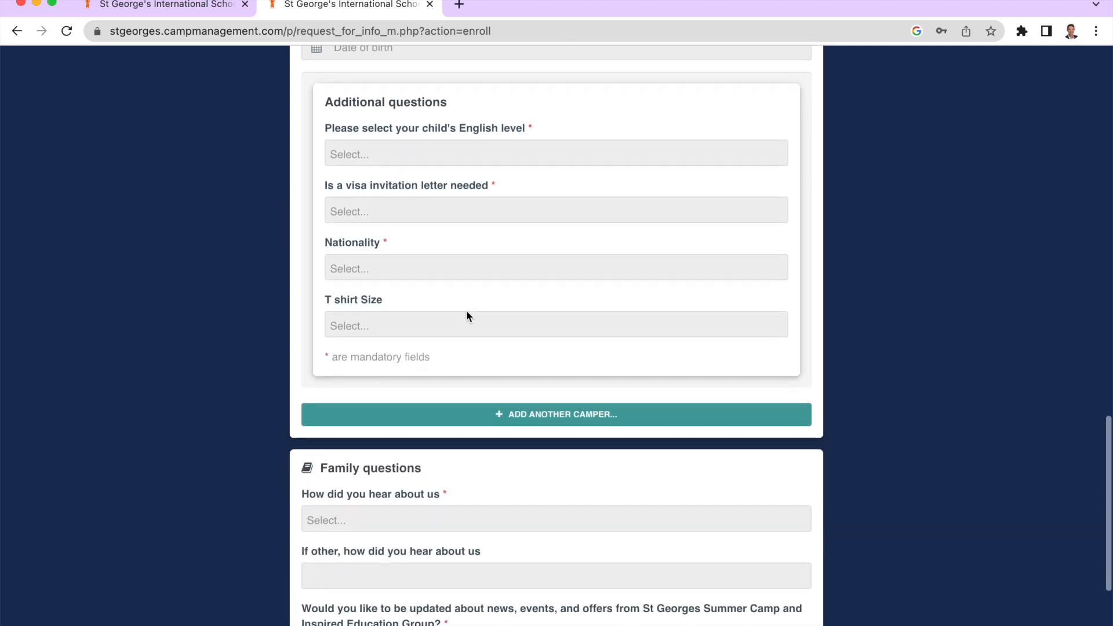
pyautogui.scroll(-5, 466, 311)
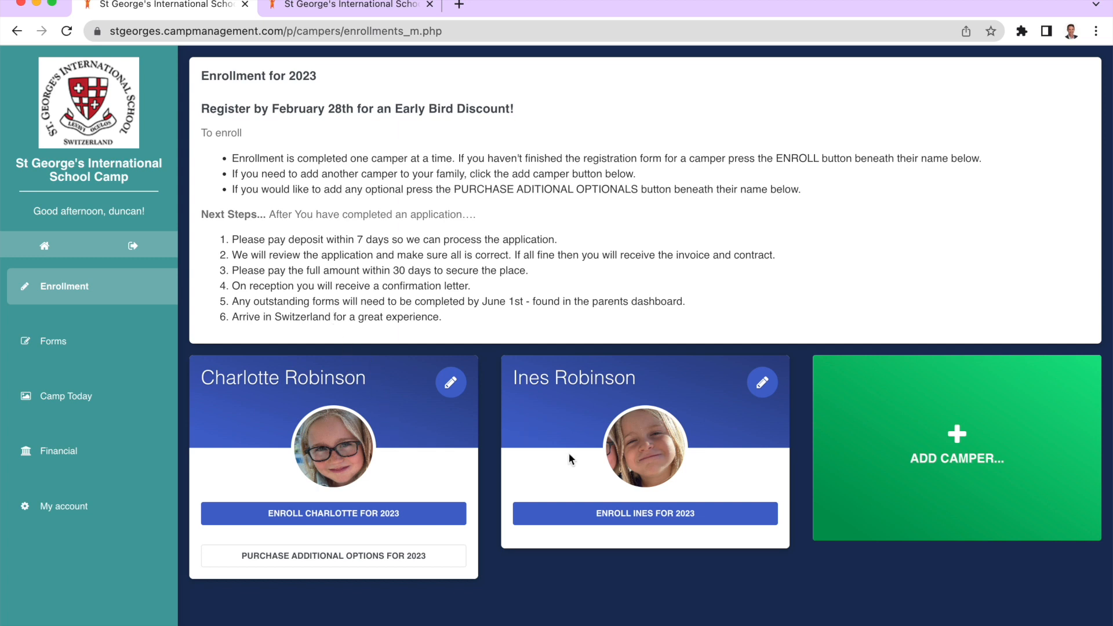
pyautogui.click(854, 440)
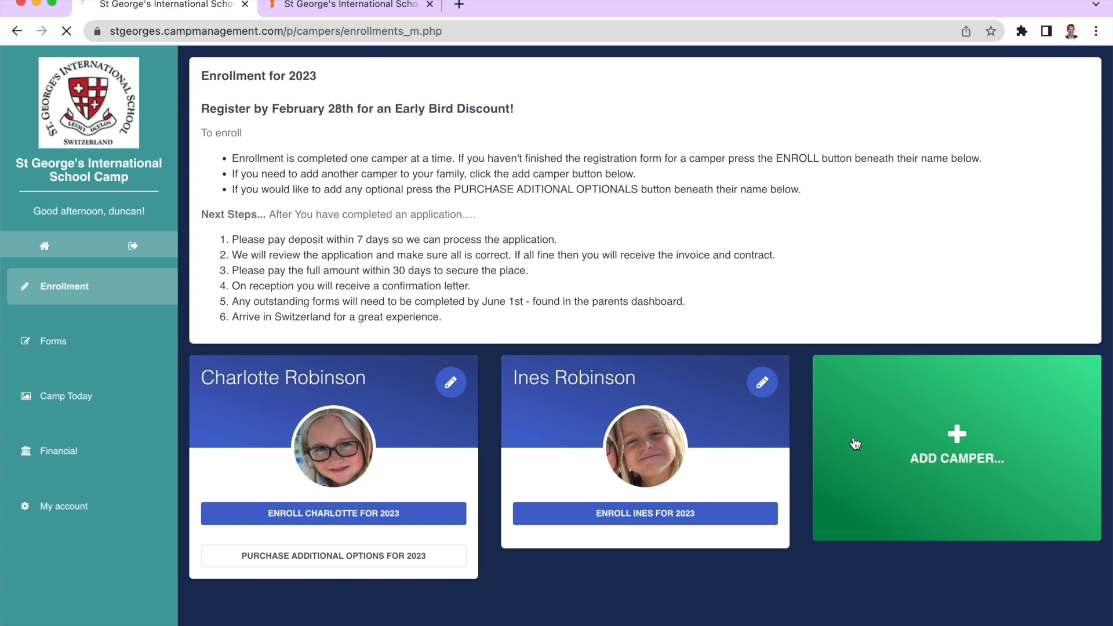
pyautogui.click(291, 260)
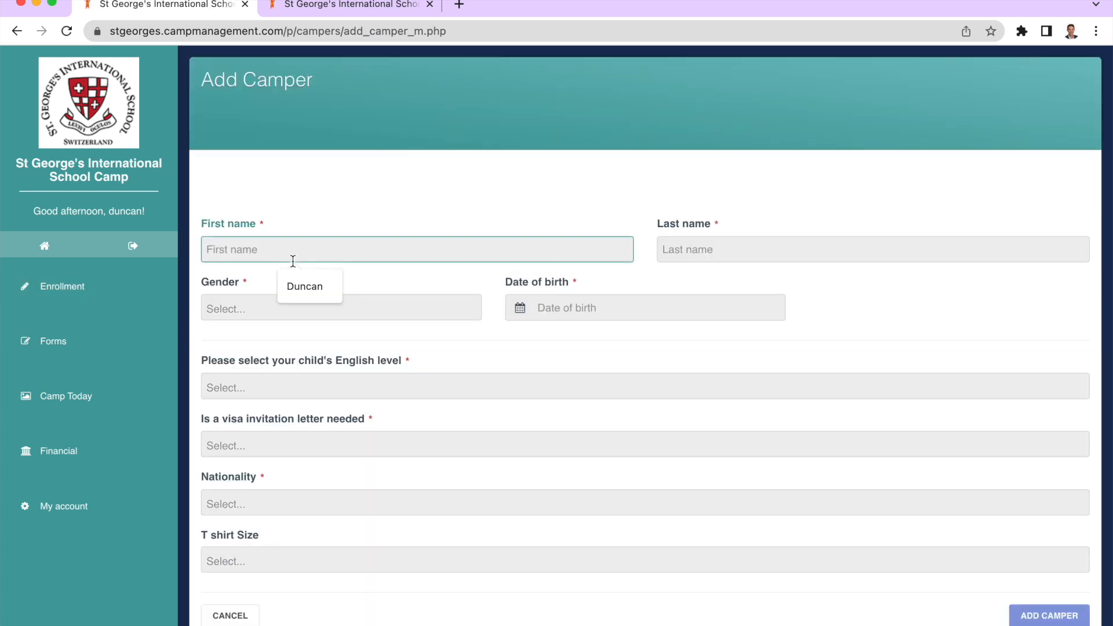
pyautogui.click(302, 286)
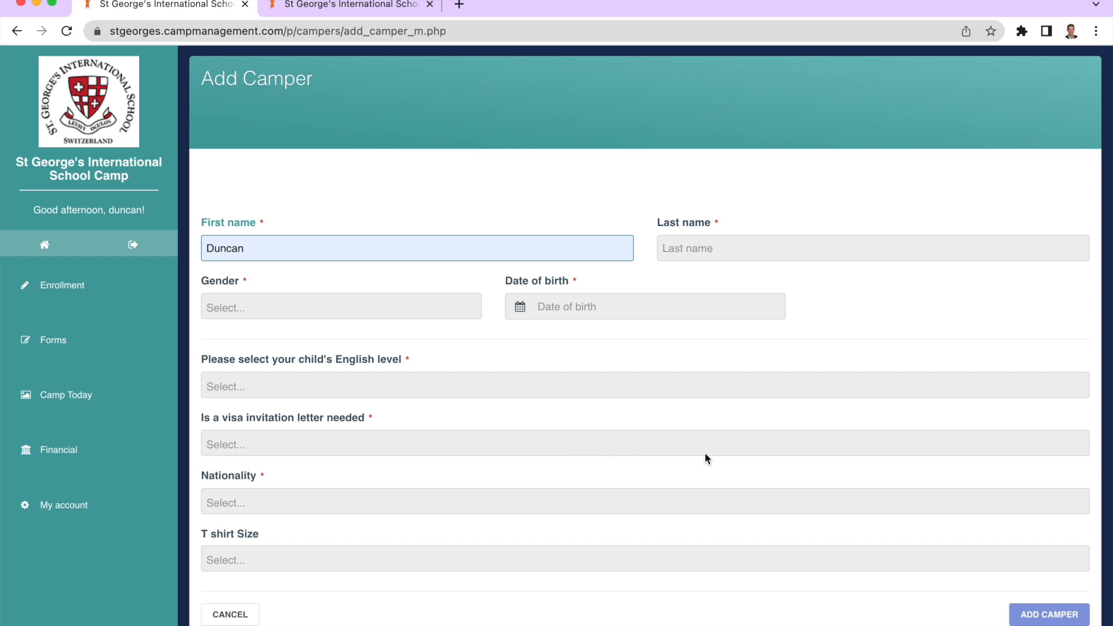
pyautogui.click(231, 614)
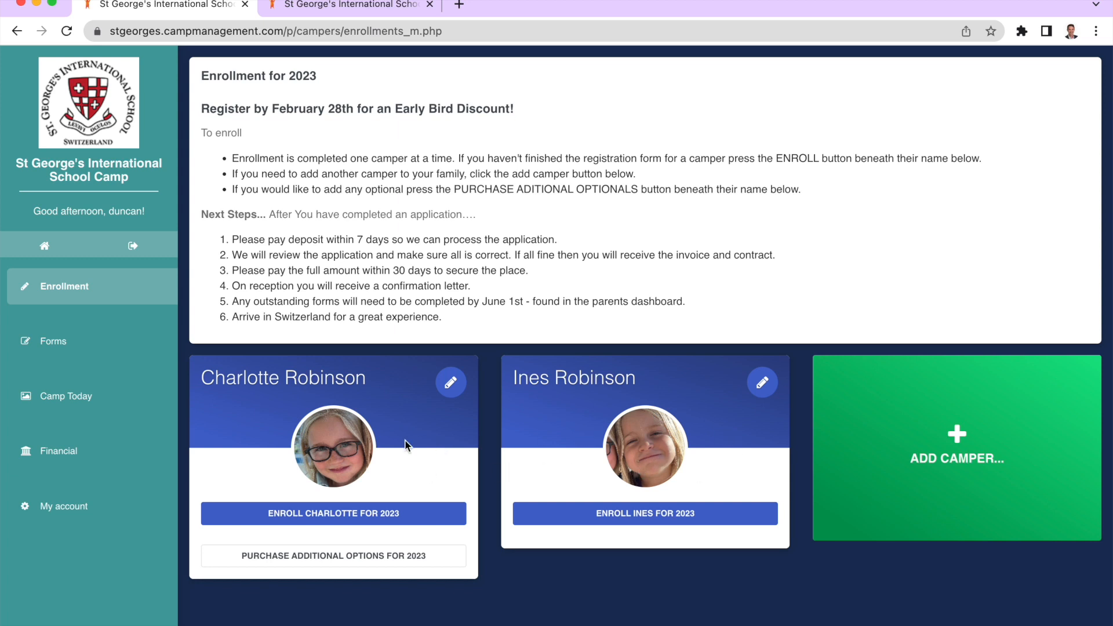
# Step: Look through the first camper's 2023 Medical Information Form and return to that camper's list of forms
pyautogui.click(119, 338)
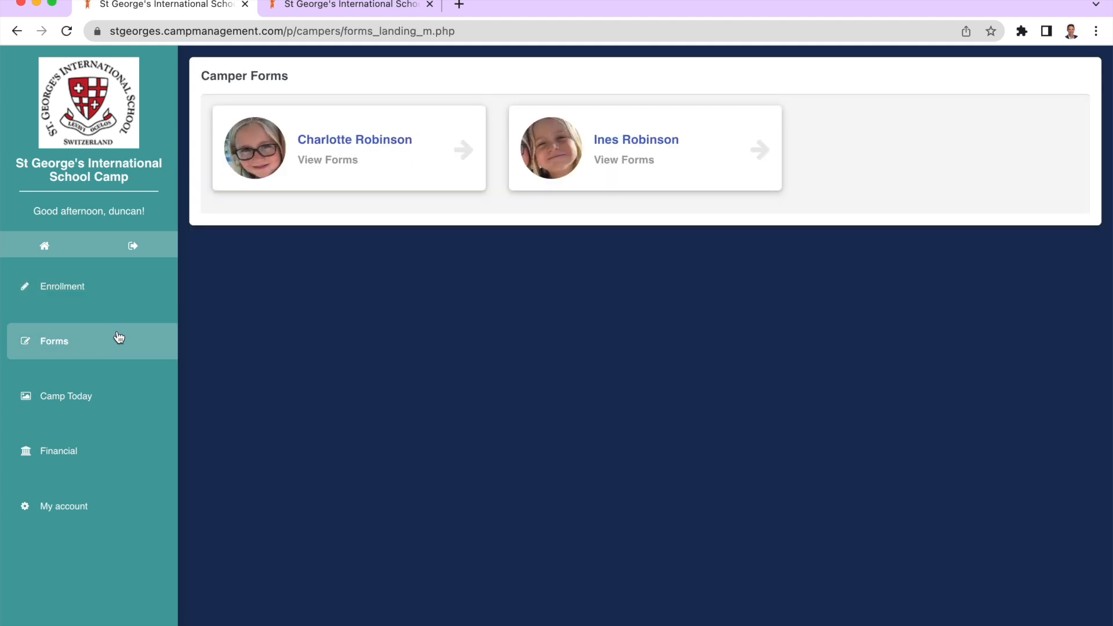
pyautogui.click(365, 145)
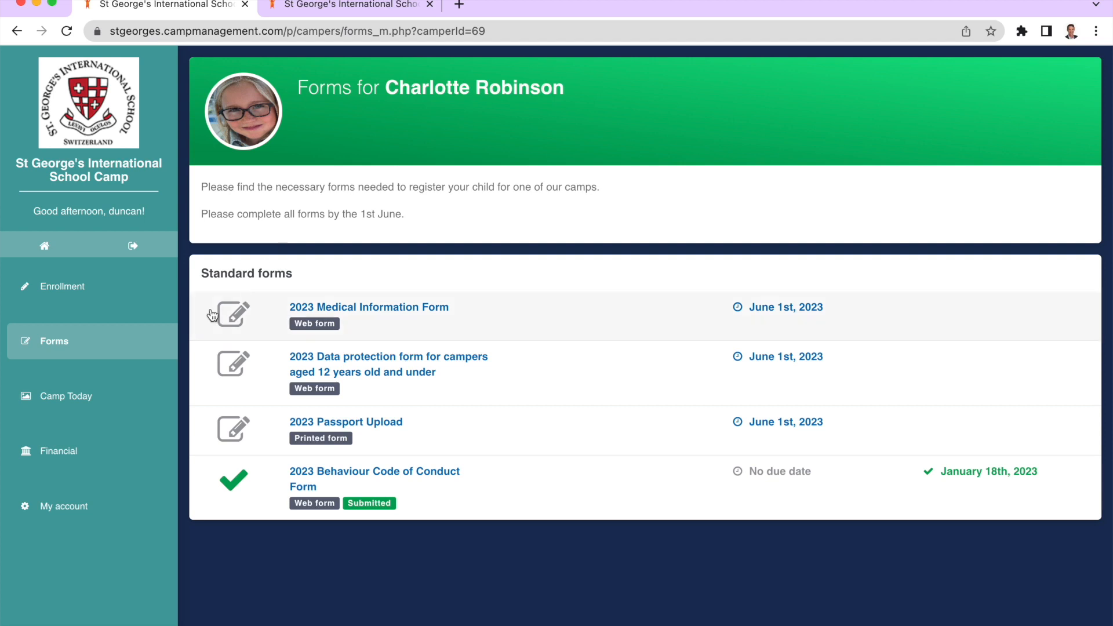
pyautogui.click(436, 316)
pyautogui.scroll(-6, 437, 354)
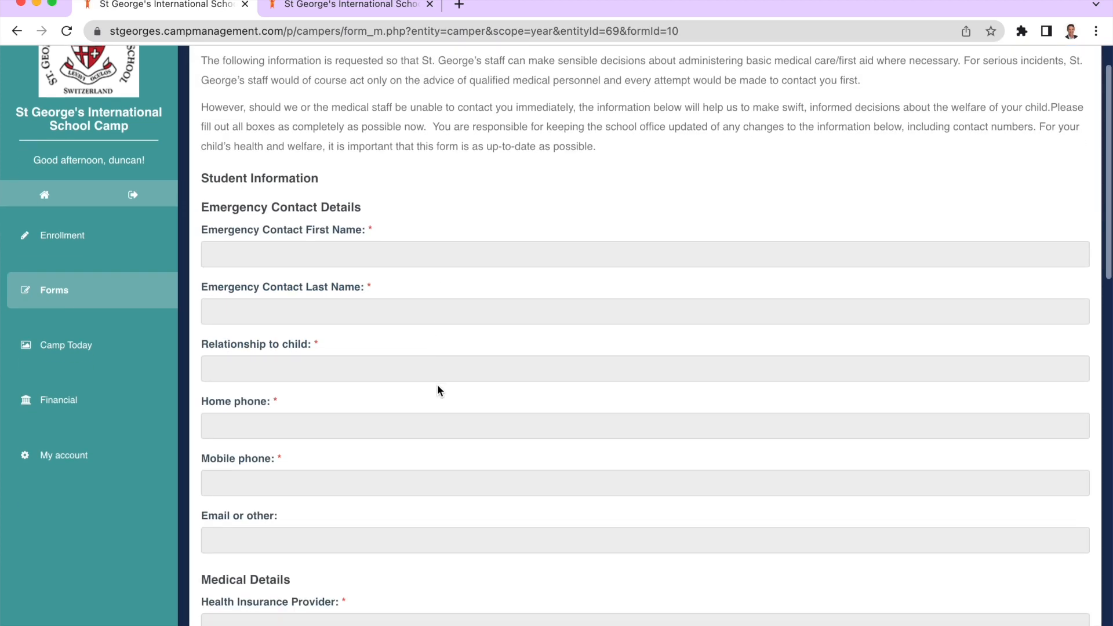
pyautogui.scroll(-5, 437, 384)
pyautogui.scroll(10, 437, 390)
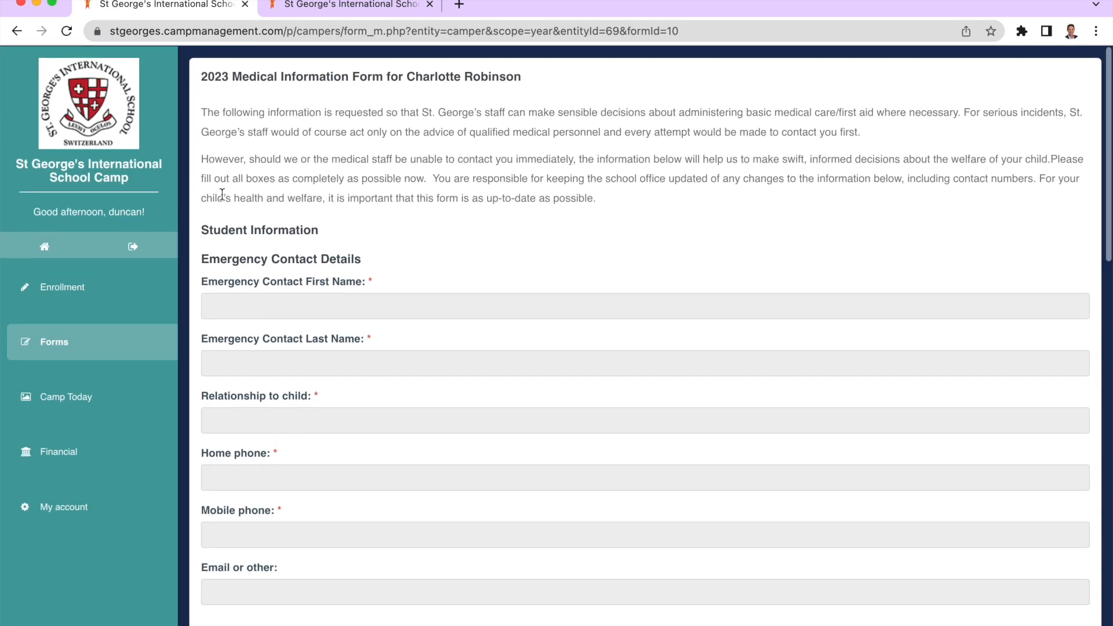
pyautogui.click(17, 32)
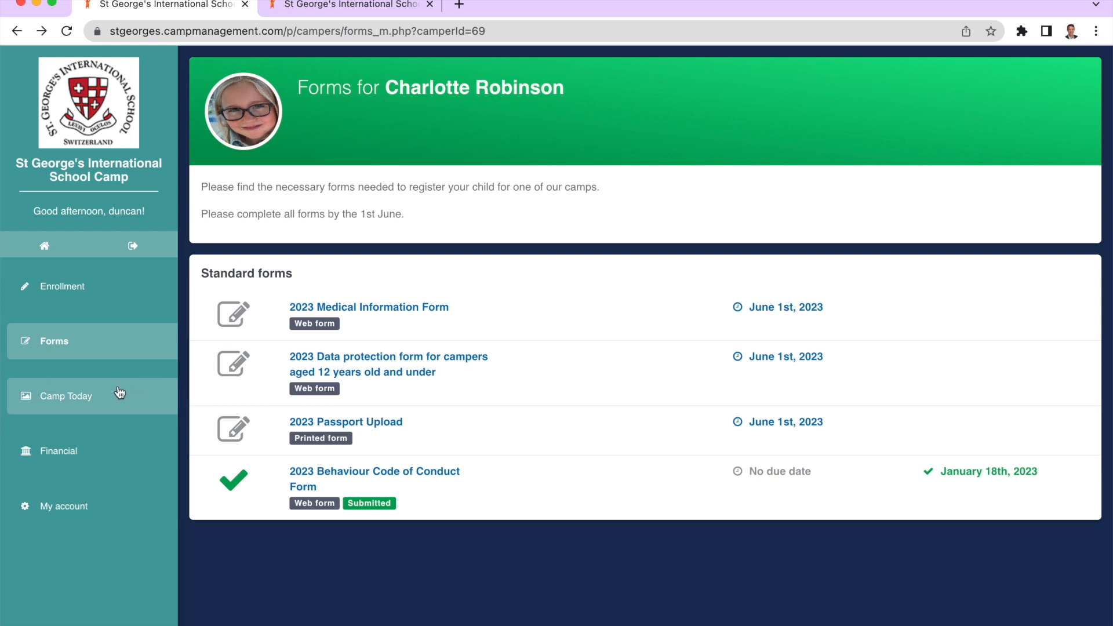
# Step: View the family's financial summary and invoice preferences, and return to the enrollment page
pyautogui.click(89, 452)
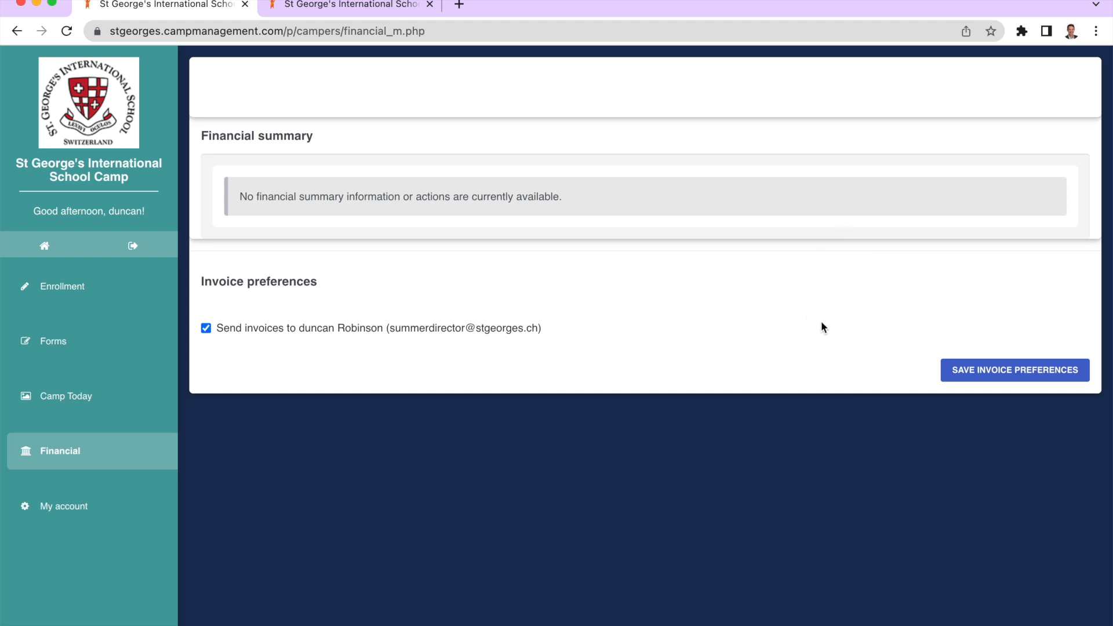
pyautogui.click(161, 290)
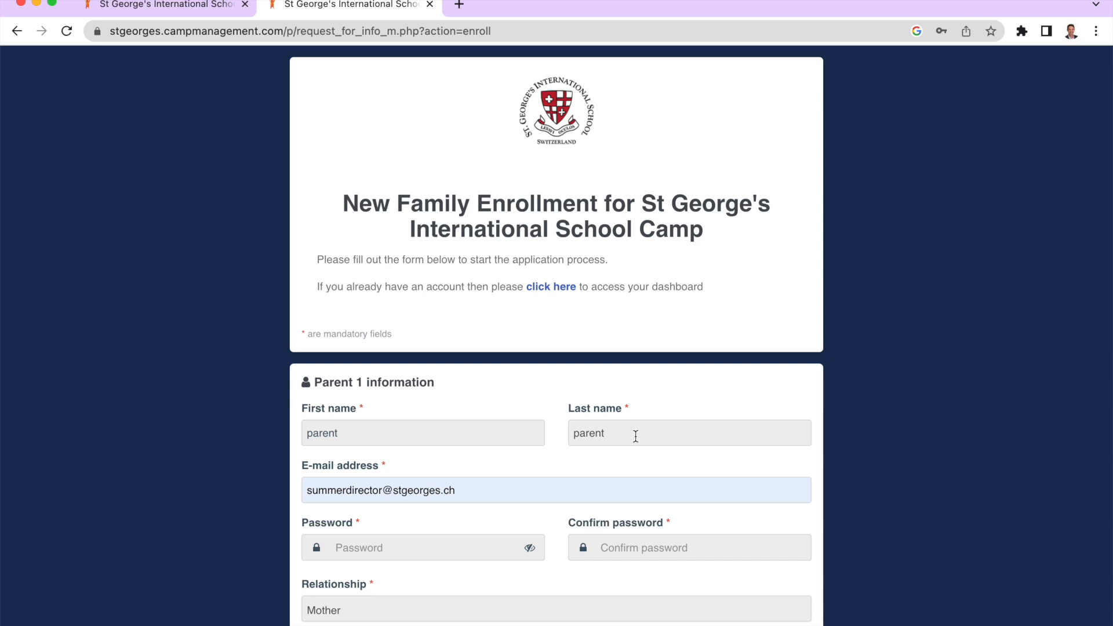
# Step: Examine the Parent 1 and Parent 2 sections of the new family enrollment form for an agent's registration
pyautogui.scroll(-2, 635, 435)
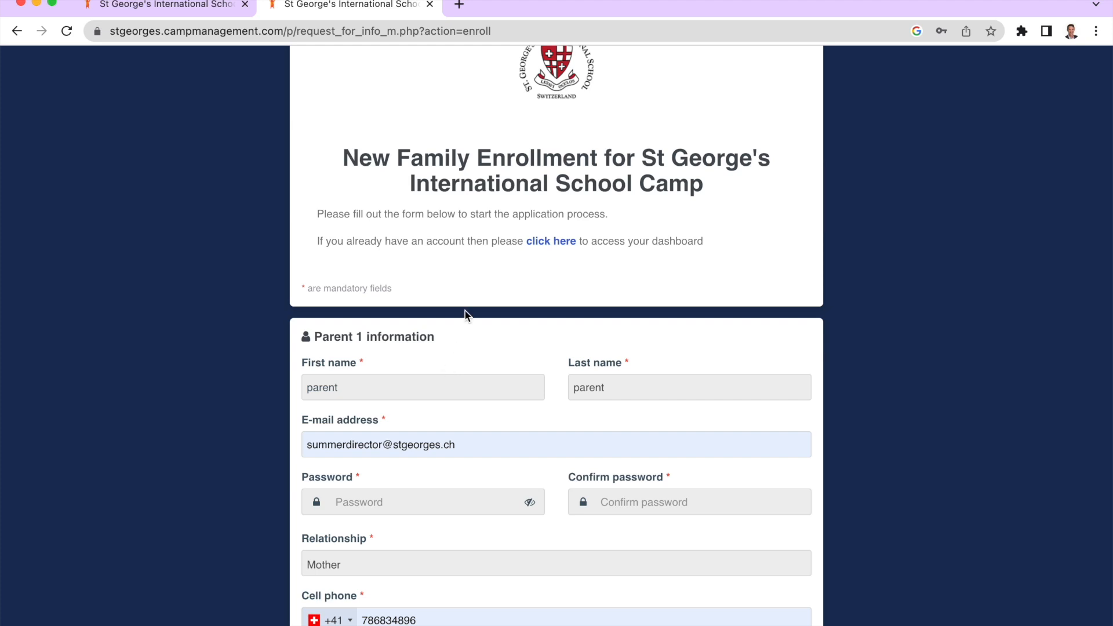
pyautogui.scroll(-2, 455, 375)
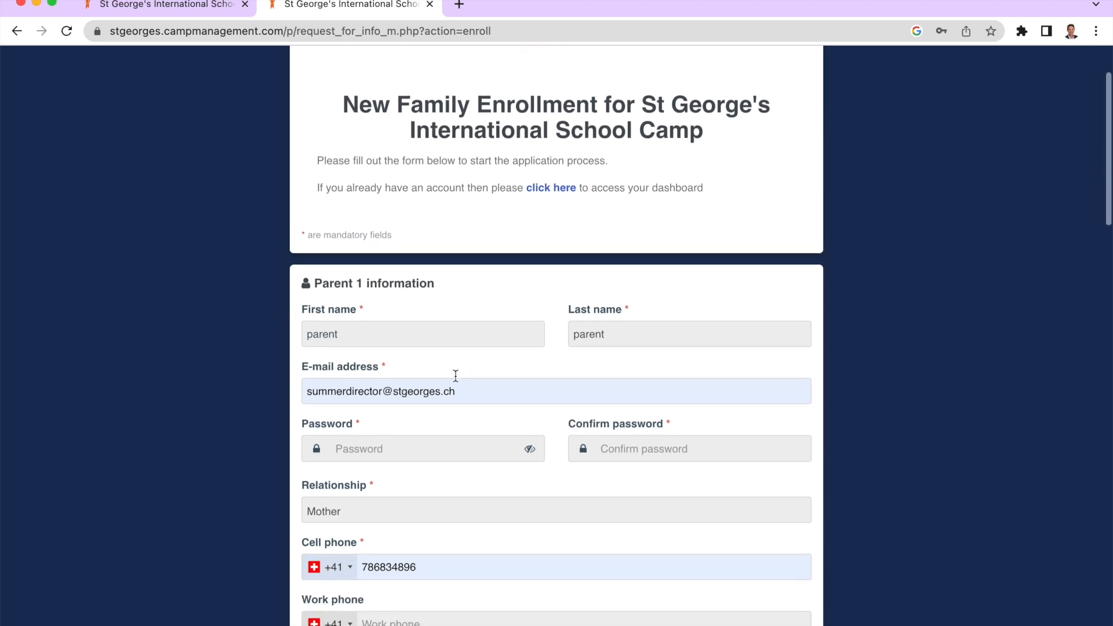
pyautogui.scroll(-2, 455, 375)
pyautogui.scroll(-5, 460, 441)
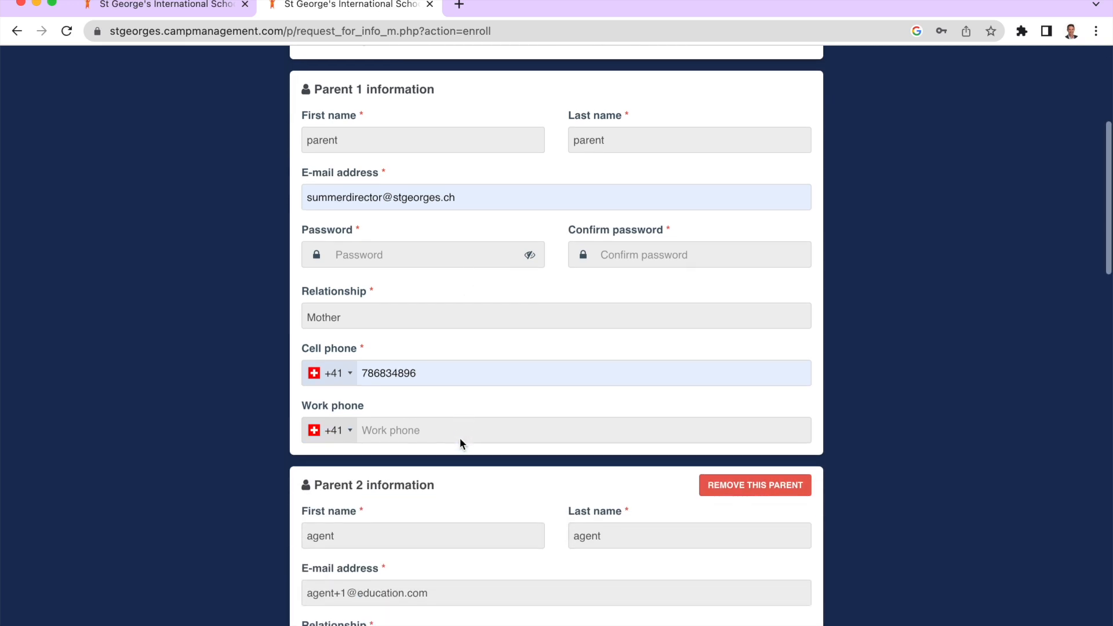
pyautogui.scroll(-1, 459, 440)
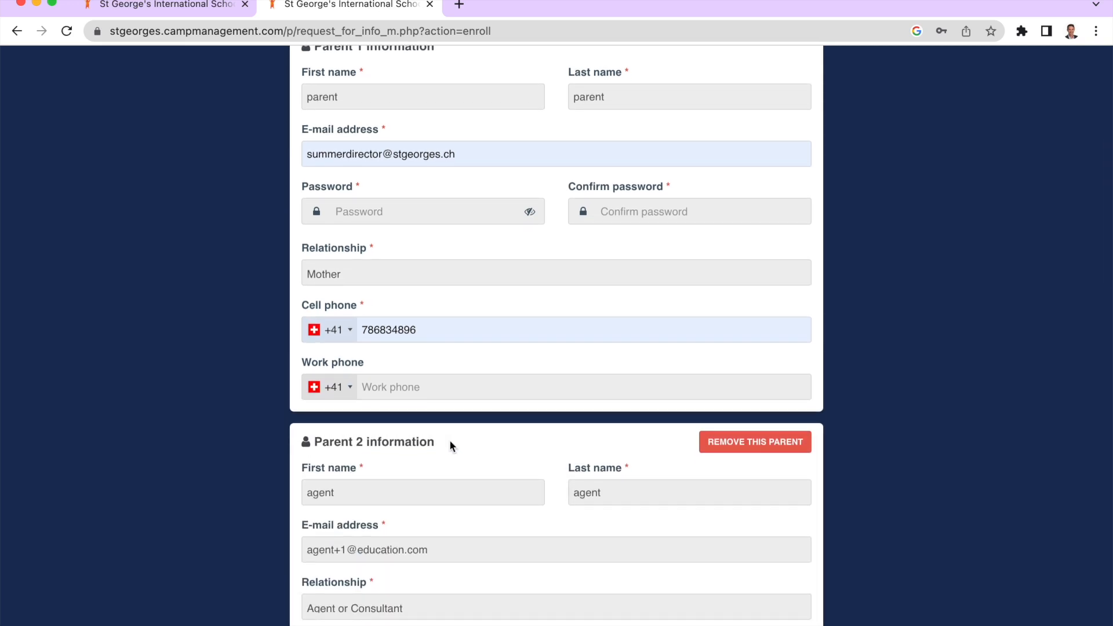
pyautogui.scroll(-1, 450, 441)
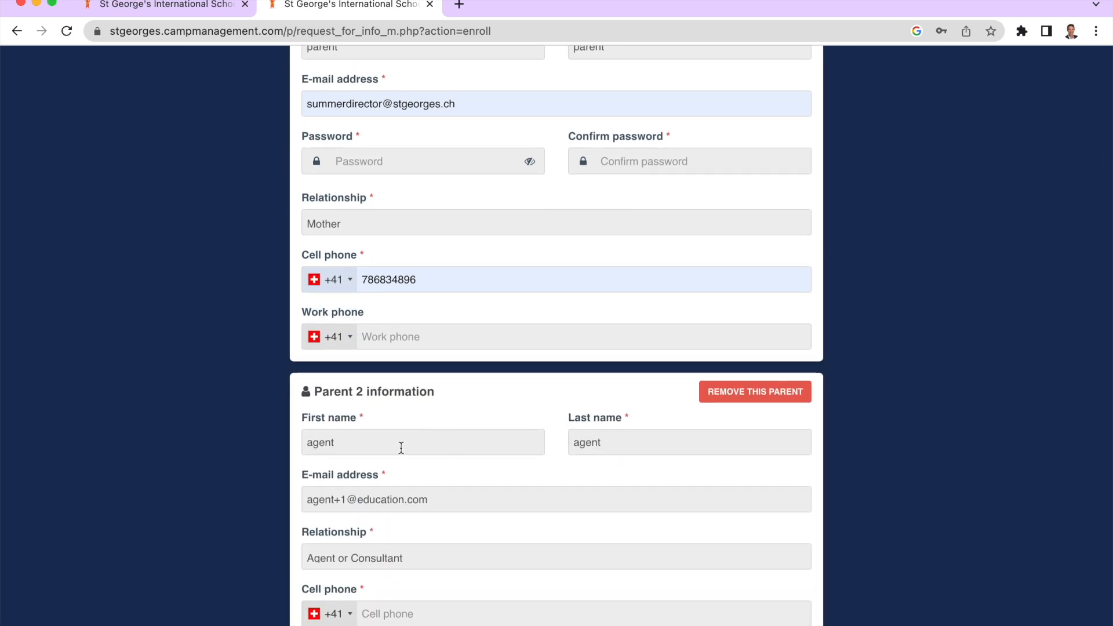
pyautogui.scroll(-1, 601, 446)
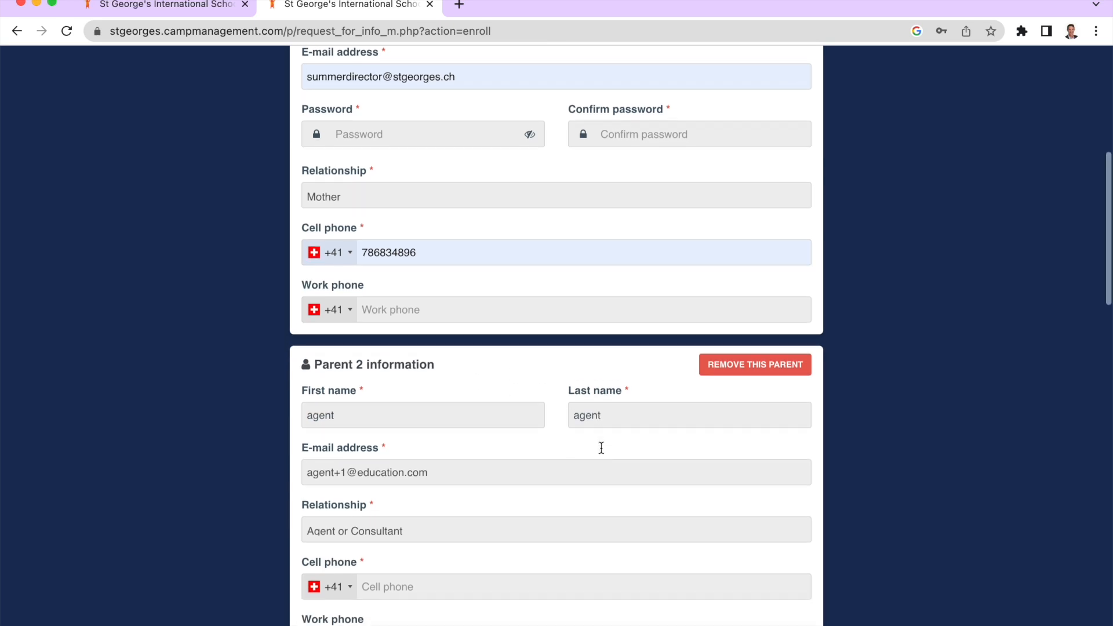
pyautogui.scroll(-1, 602, 448)
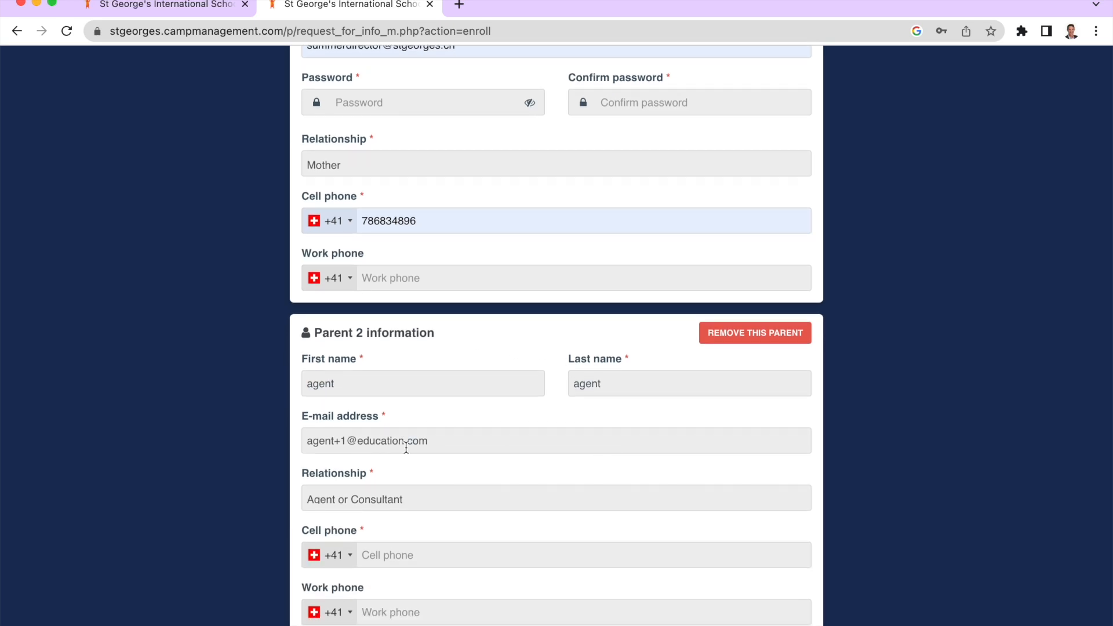
pyautogui.scroll(-1, 405, 447)
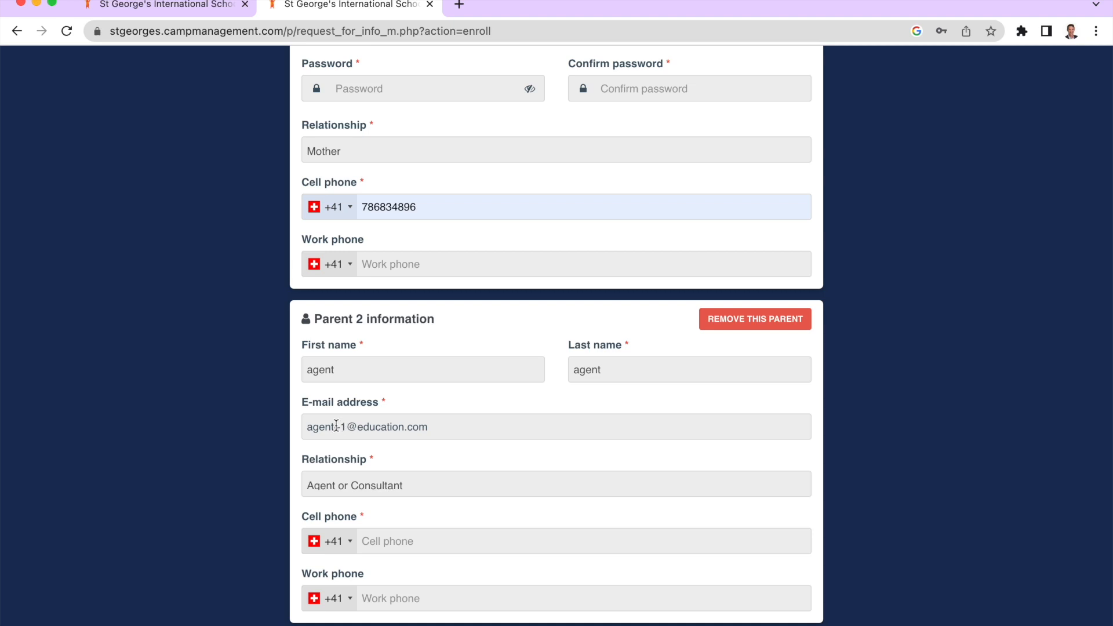
# Step: Inspect the plus-sign suffix in the Parent 2 e-mail address on the enrollment form
pyautogui.click(336, 426)
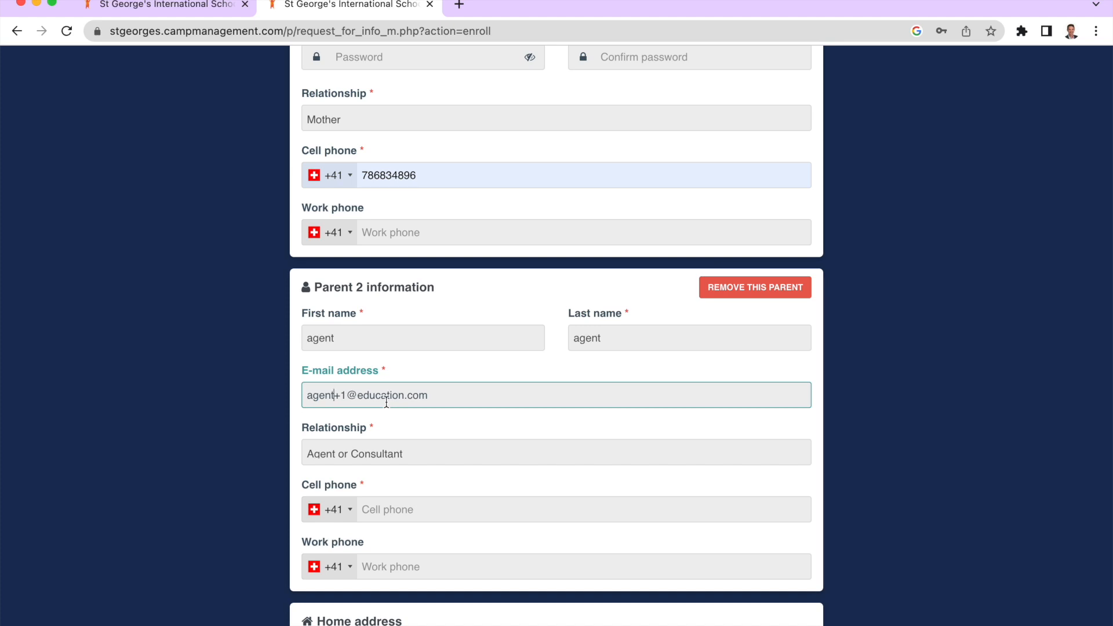
pyautogui.scroll(-2, 387, 401)
pyautogui.scroll(-1, 387, 405)
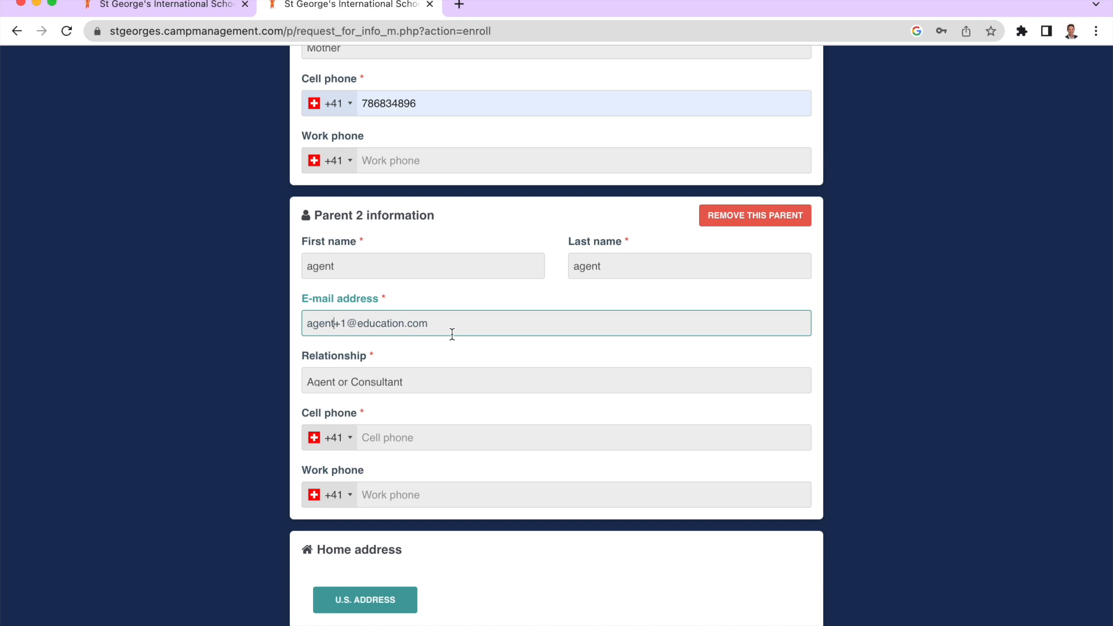
pyautogui.scroll(-1, 452, 335)
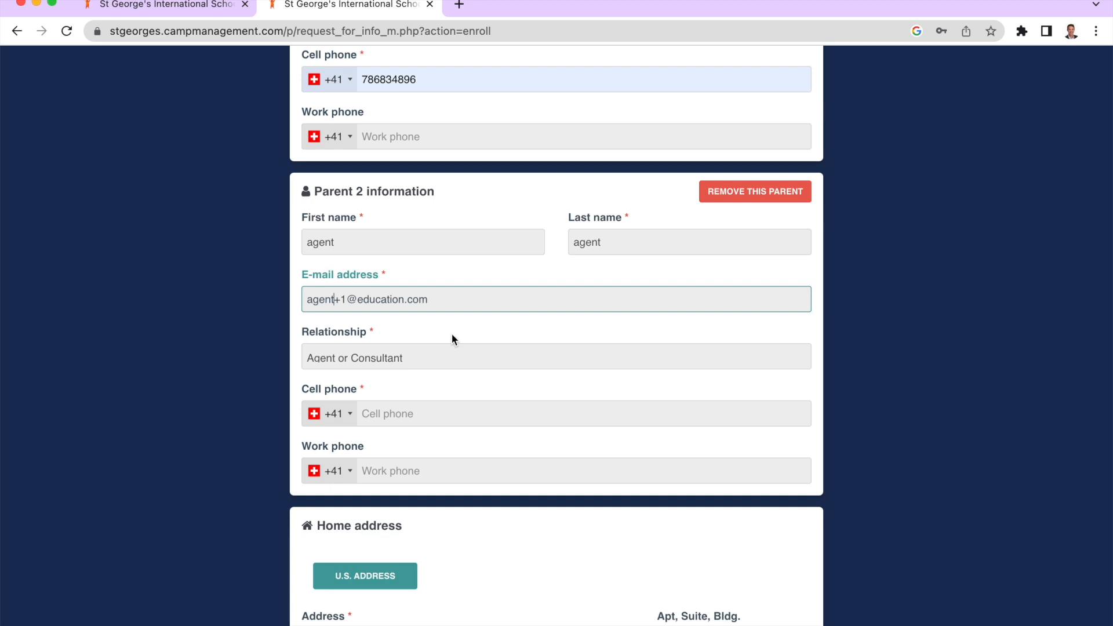
pyautogui.moveTo(347, 299); pyautogui.dragTo(338, 296)
pyautogui.click(368, 319)
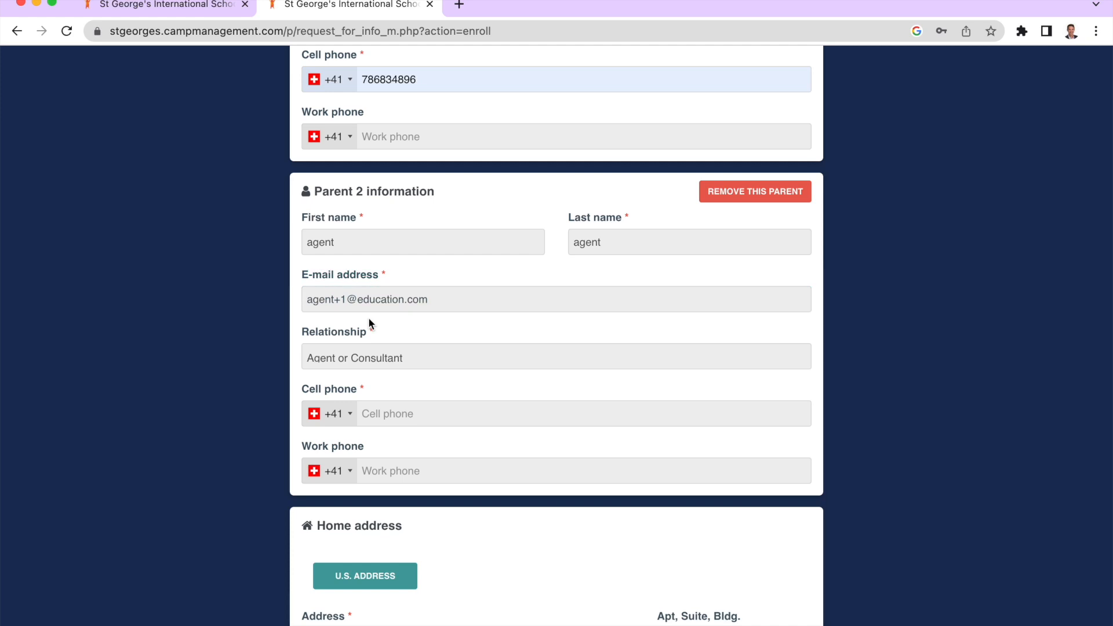
# Step: Review the home address, camper information and additional questions sections of the enrollment form
pyautogui.scroll(-3, 369, 323)
pyautogui.scroll(-3, 527, 429)
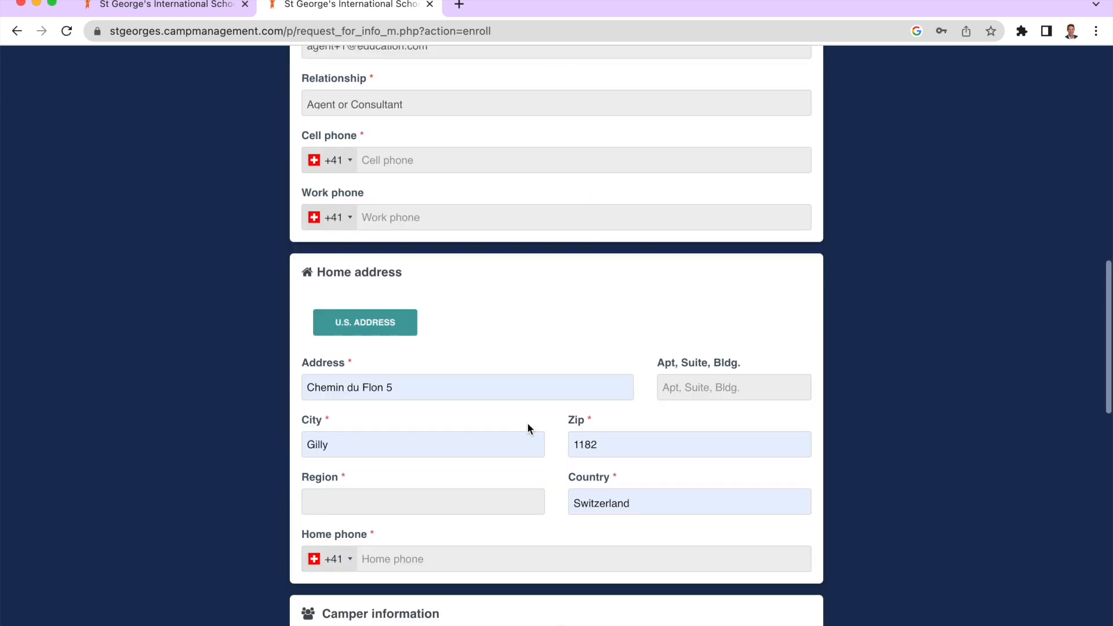
pyautogui.scroll(-2, 468, 433)
pyautogui.scroll(-3, 468, 434)
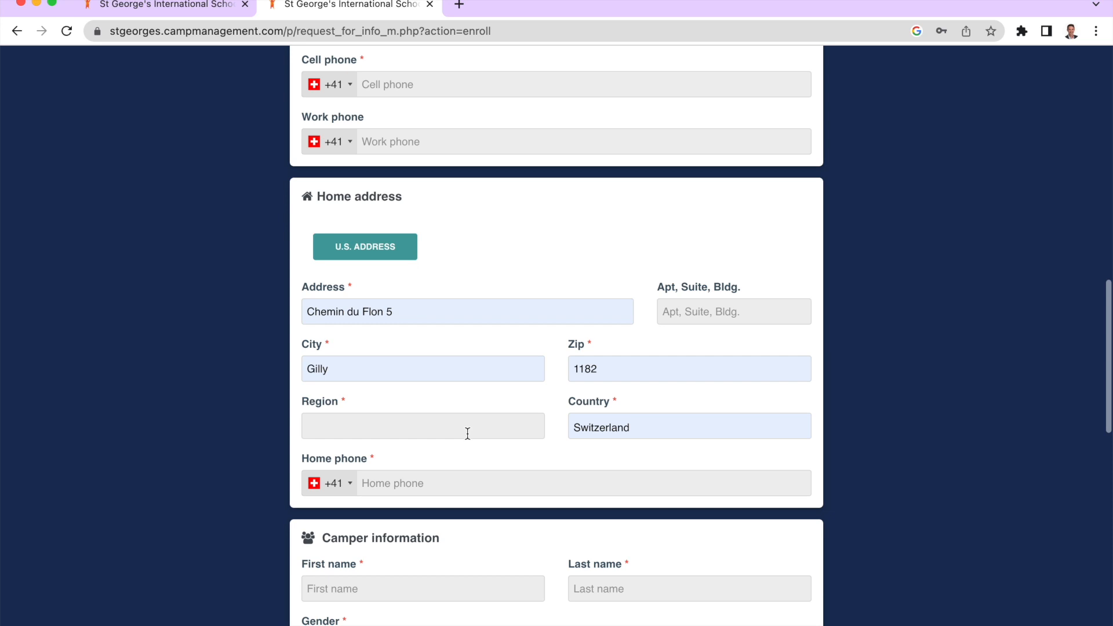
pyautogui.scroll(-3, 456, 528)
pyautogui.scroll(-10, 456, 525)
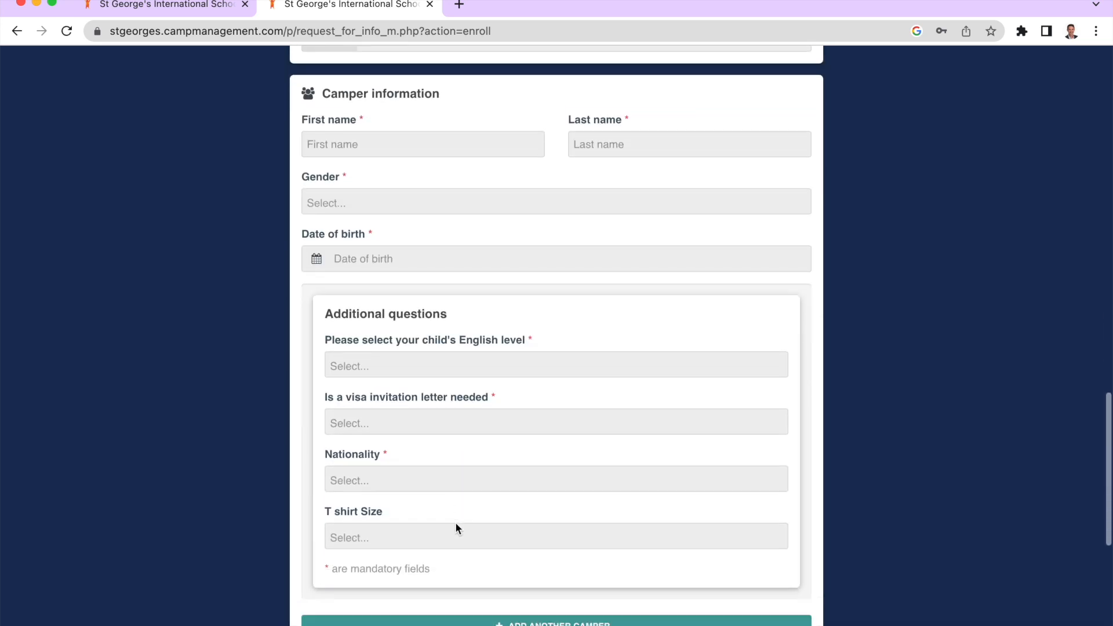
pyautogui.scroll(-2, 455, 526)
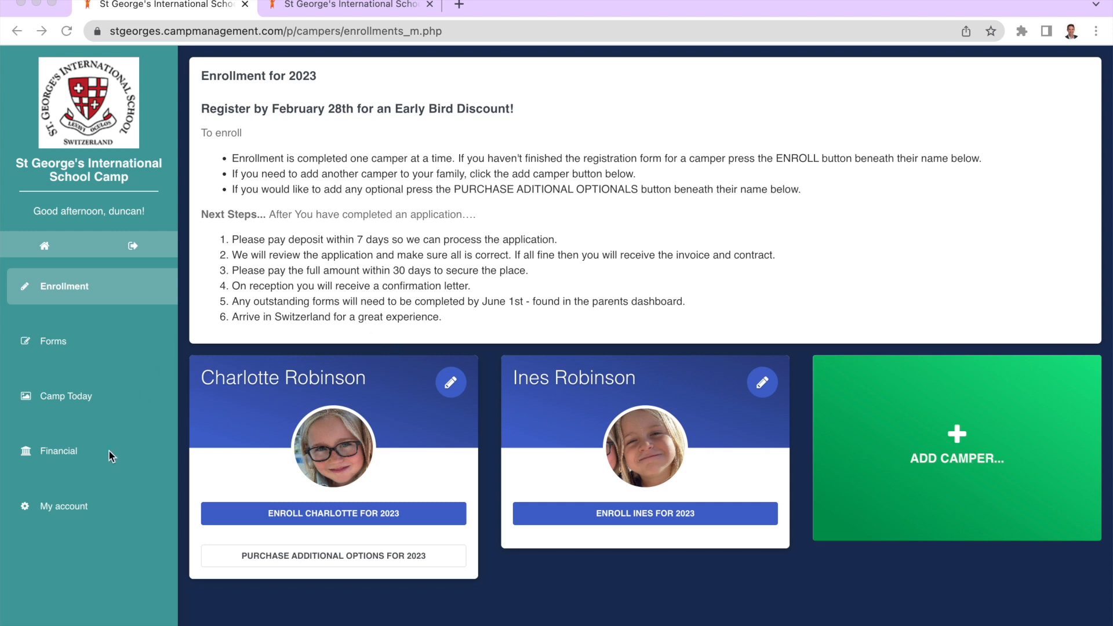
# Step: View the family info in the account settings of the parent dashboard and return to the enrollment page
pyautogui.click(87, 502)
pyautogui.click(87, 505)
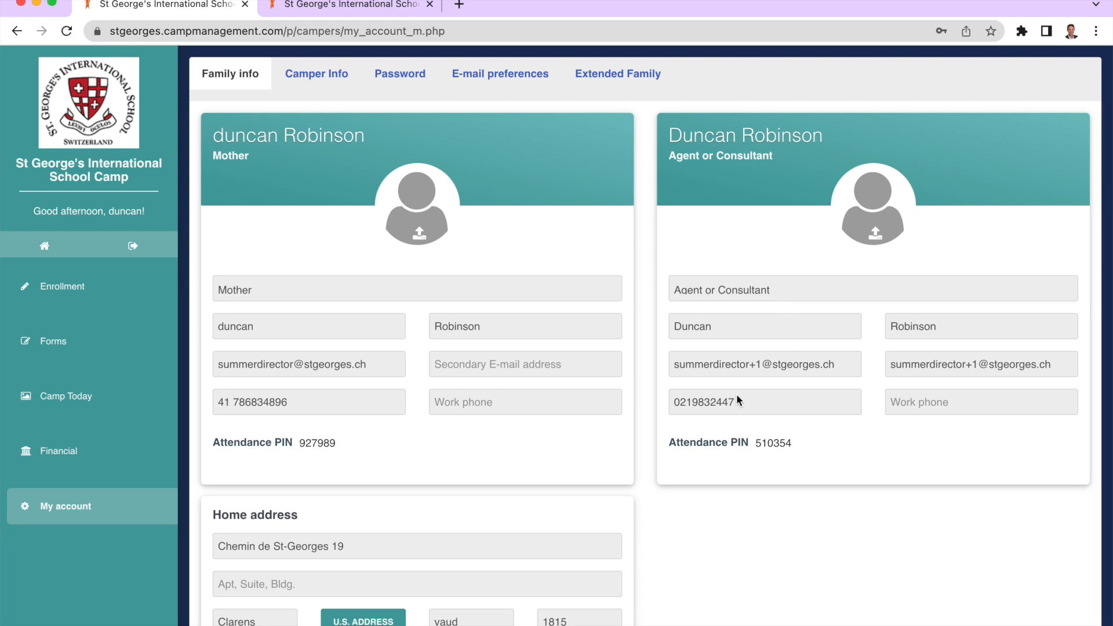
pyautogui.click(84, 294)
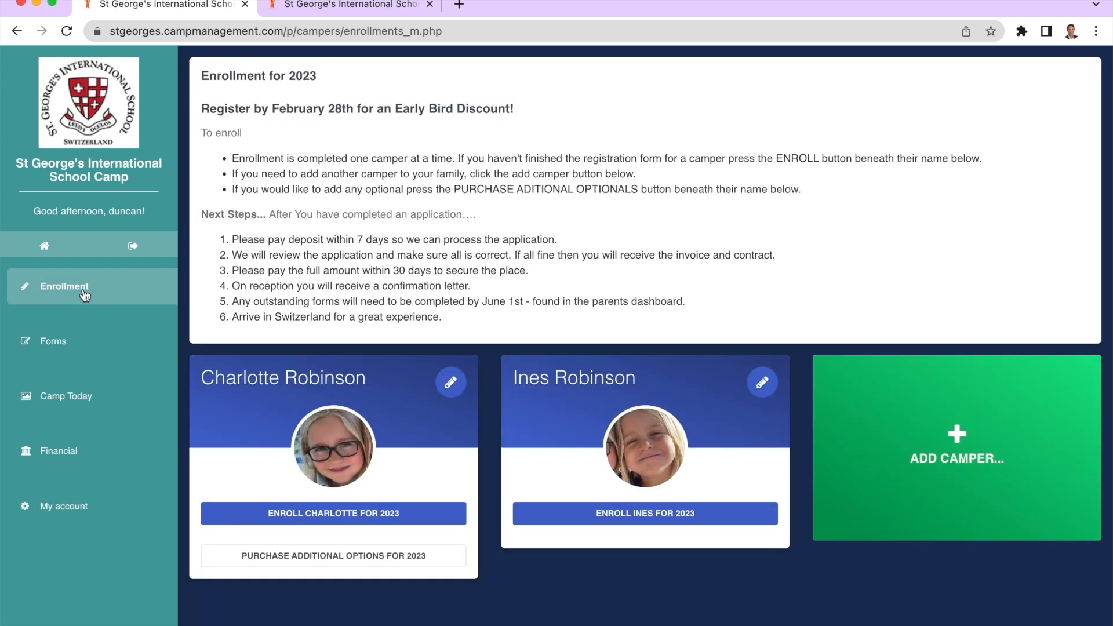